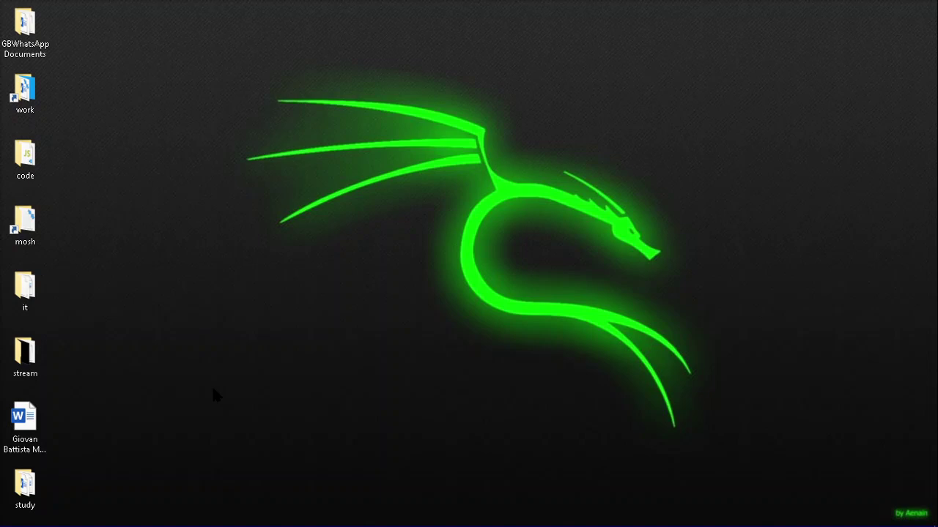
key("super")
type("re")
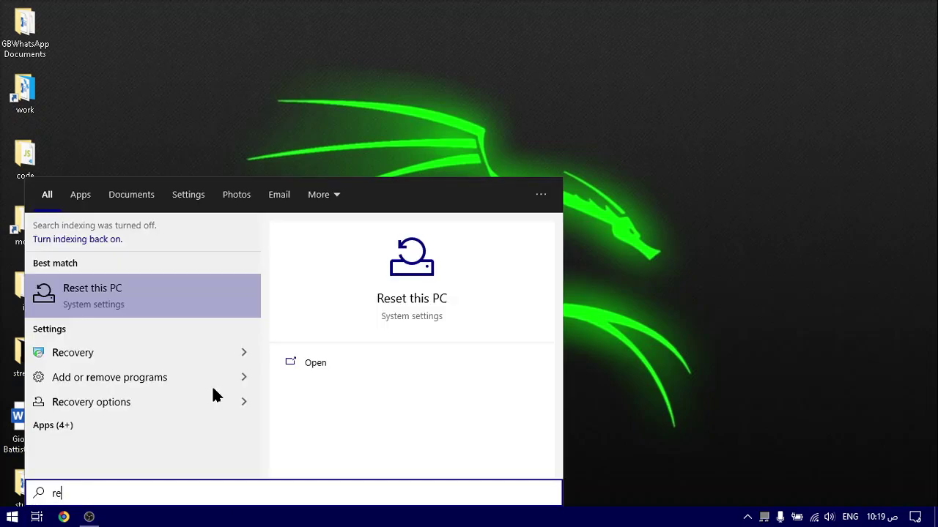
type("s")
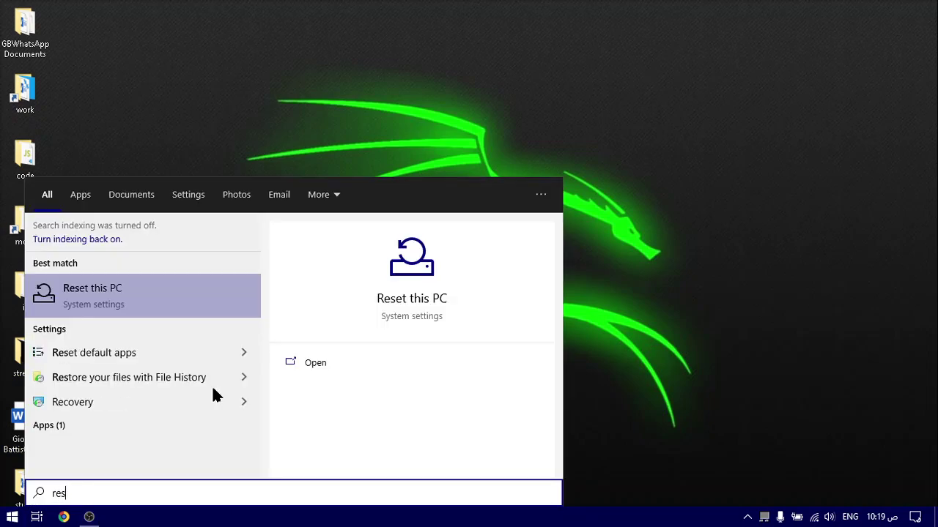
key("Escape")
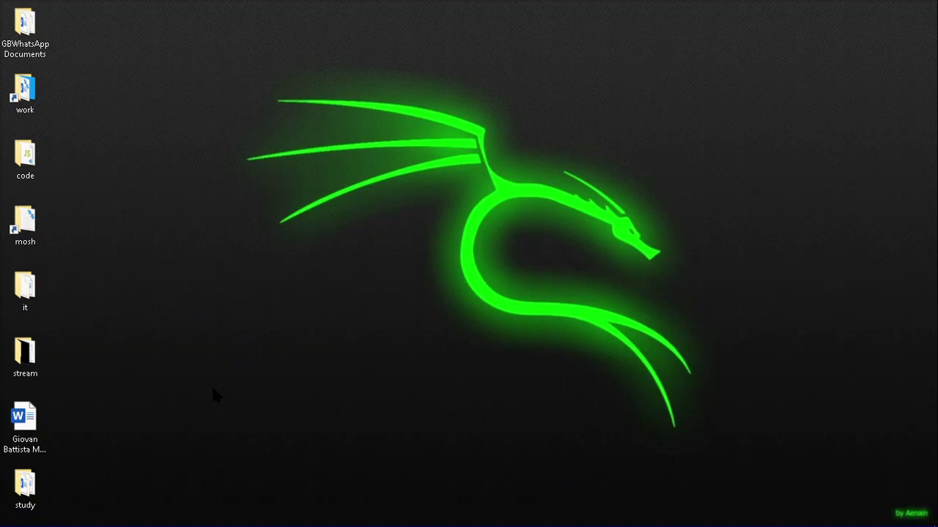
- Search Windows for the Reset this PC setting, open it and start the reset wizard
key("super")
type("res")
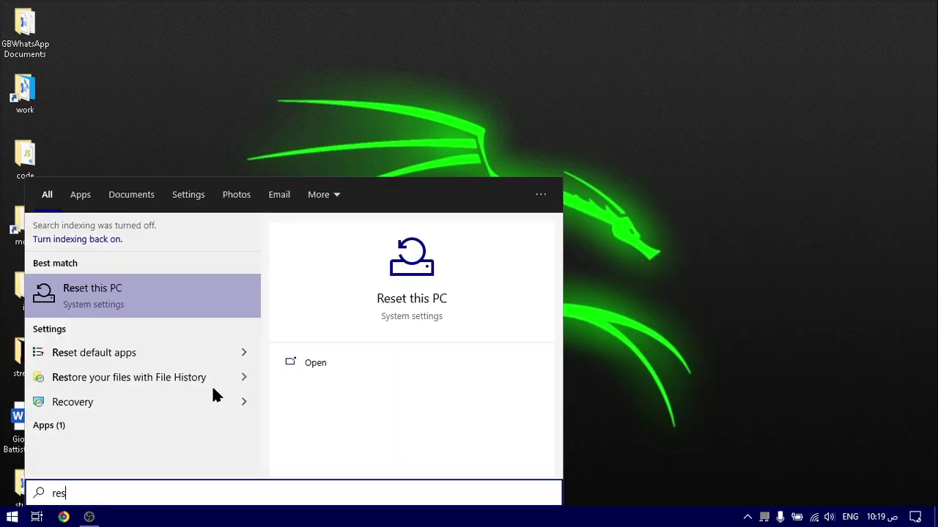
key("Return")
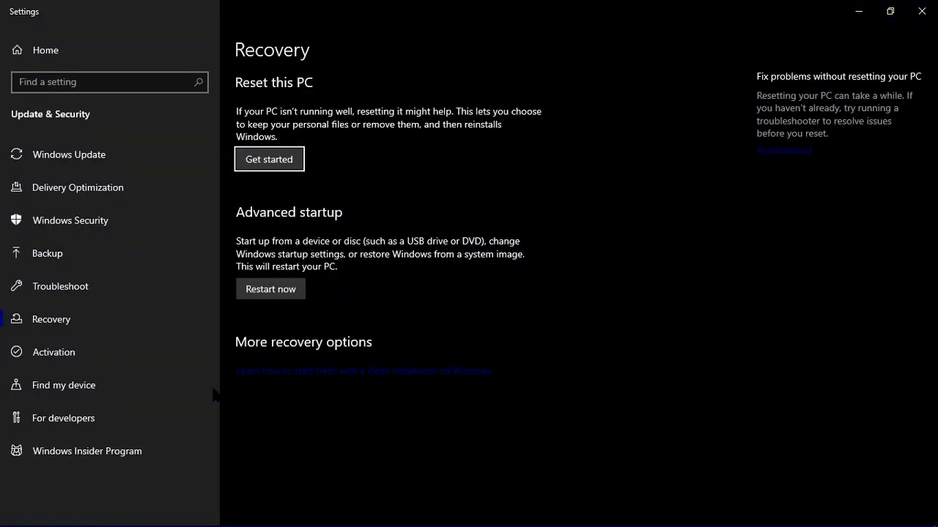
key("ctrl")
key("Tab")
key("shift+Tab")
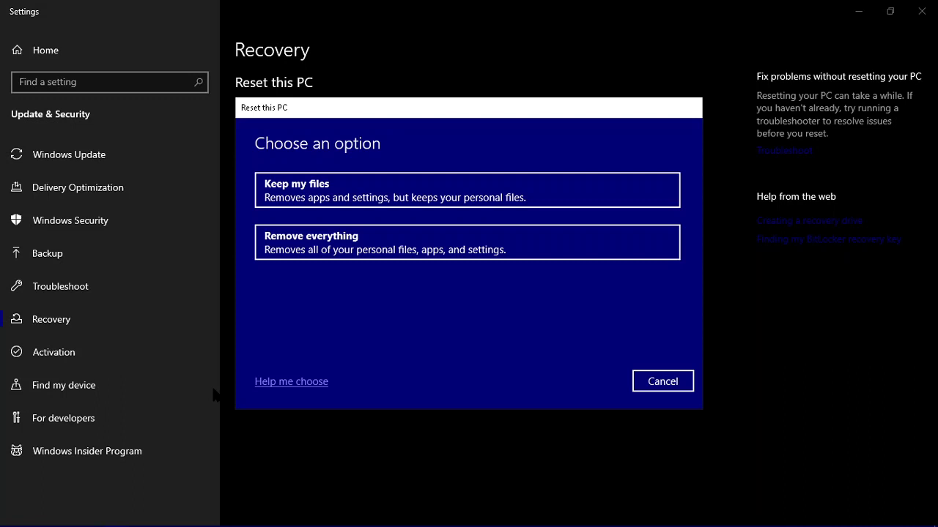
- Go through the reset options and choose Keep my files, so that only apps and settings are removed
key("Tab")
key("Up")
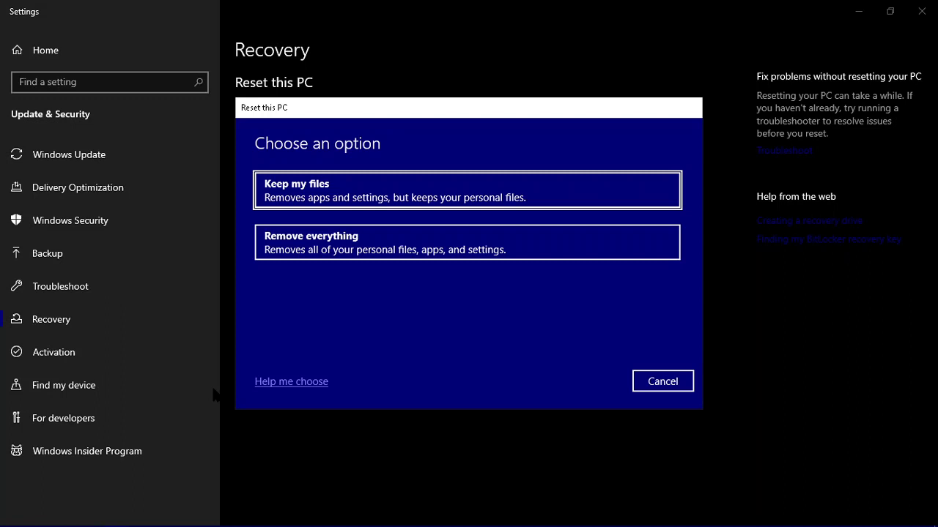
key("Tab")
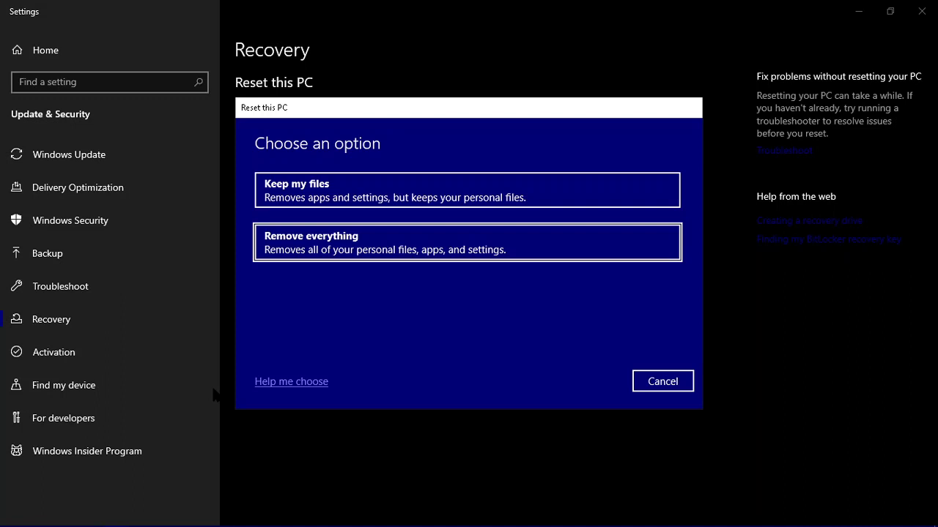
key("Tab")
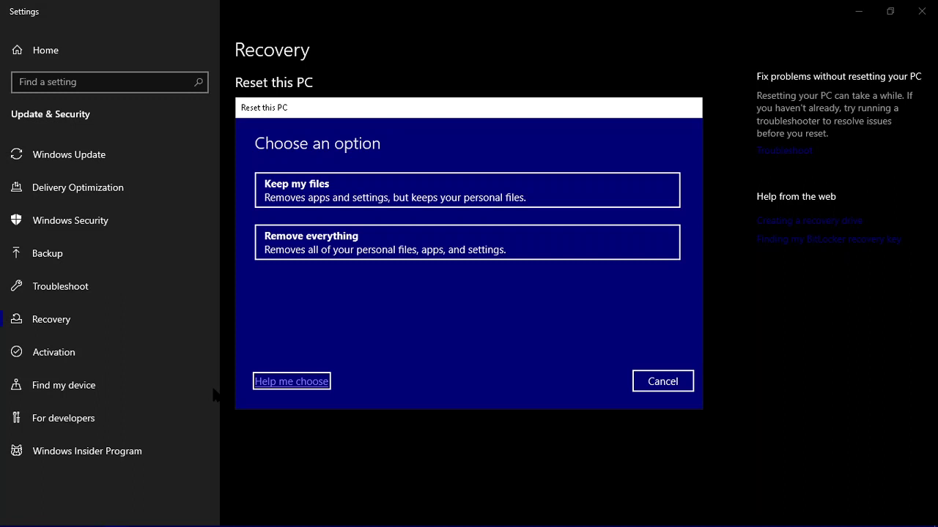
key("Tab")
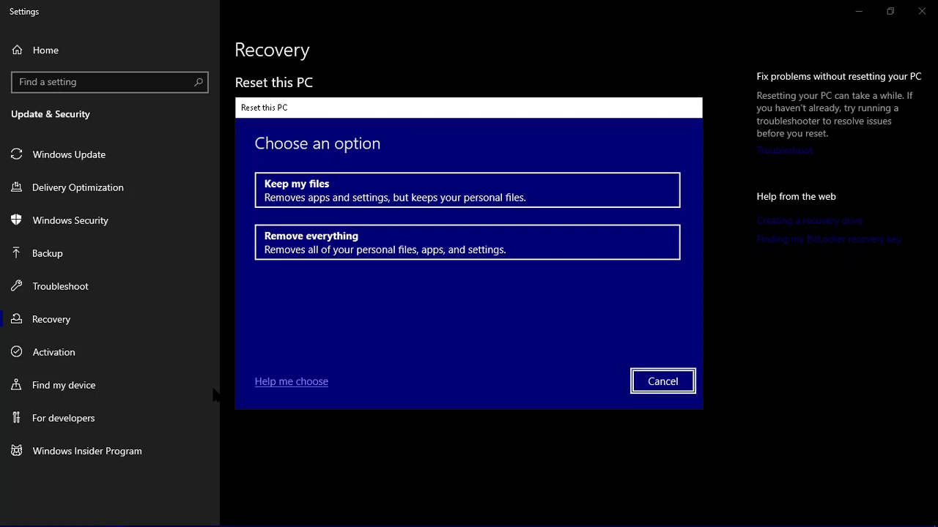
key("Tab")
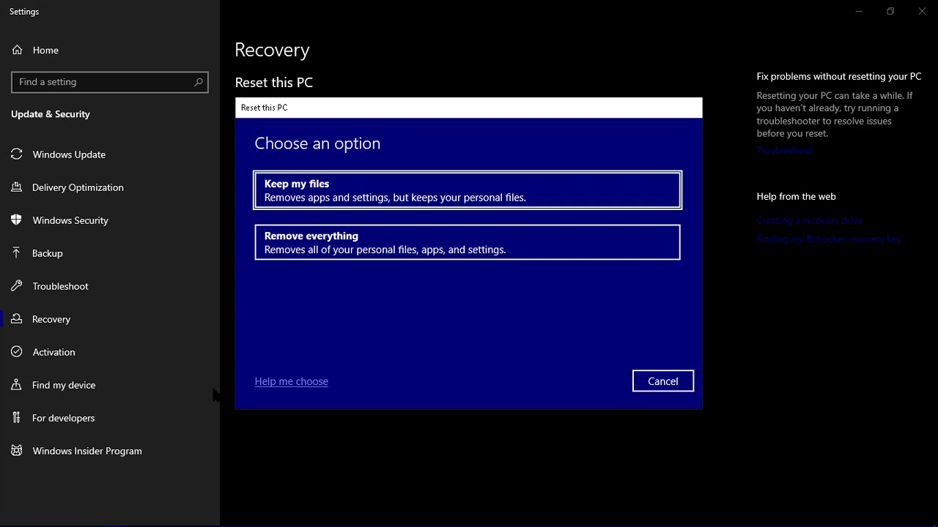
key("Return")
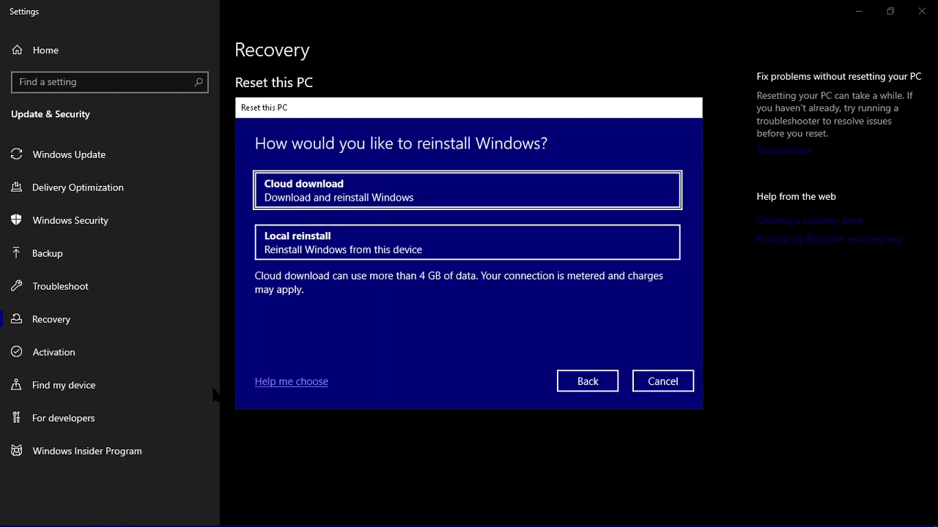
- Compare the two reinstall methods and choose Cloud download to download and reinstall Windows
key("Down")
key("Up")
left_click(213, 394)
key("Tab")
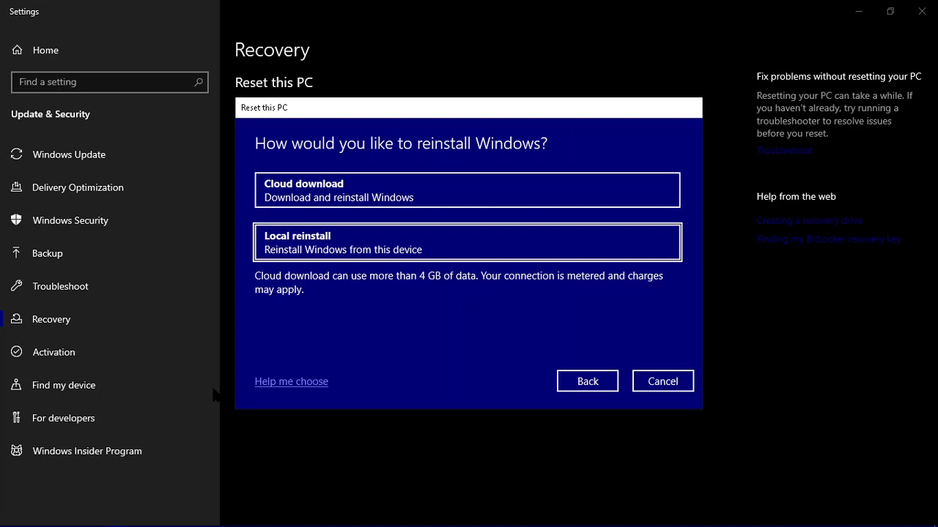
key("Tab")
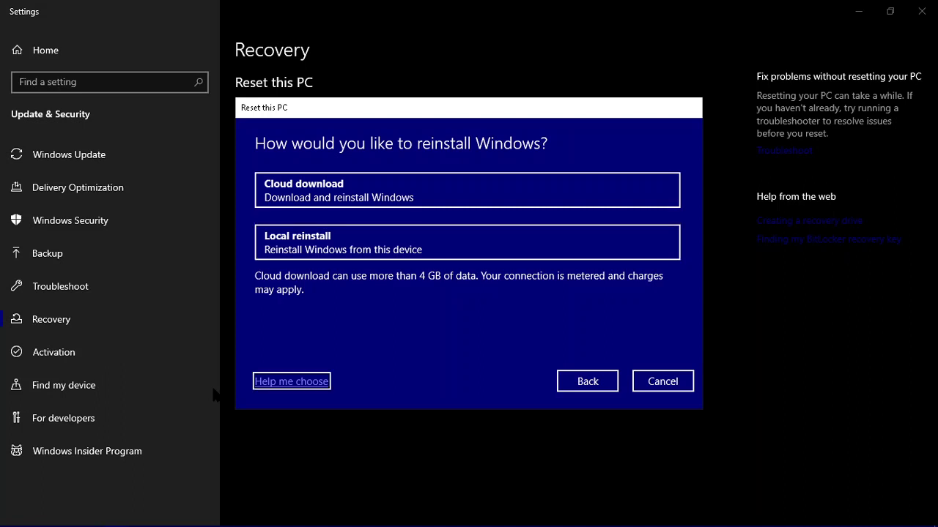
key("shift+Tab")
key("shift+Tab")
key("Return")
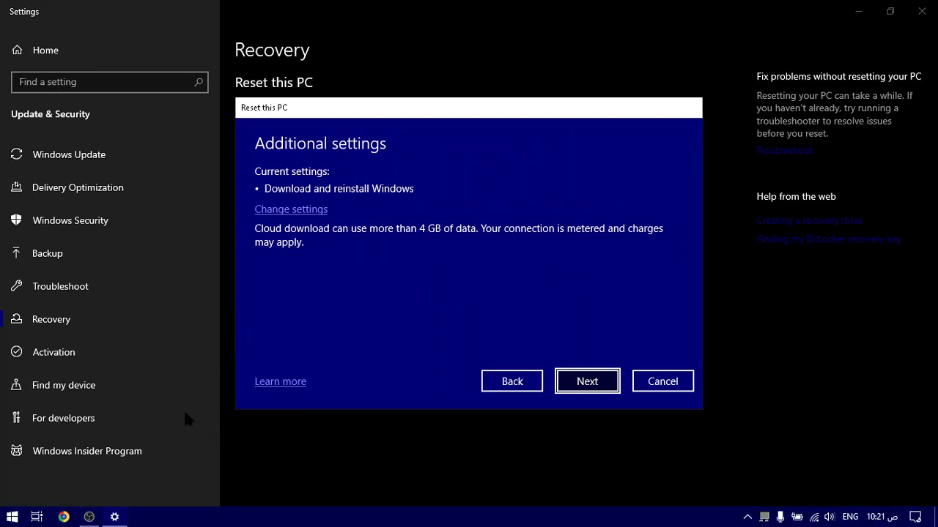
- Review the wizard's additional settings, then cancel the PC reset and close Settings
left_click(328, 239)
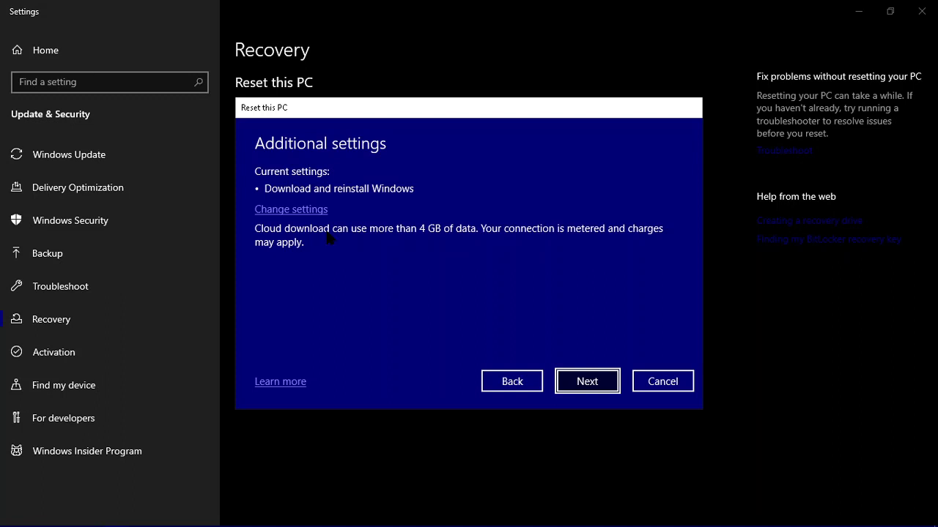
key("Tab")
key("Tab")
key("Tab")
key("Tab")
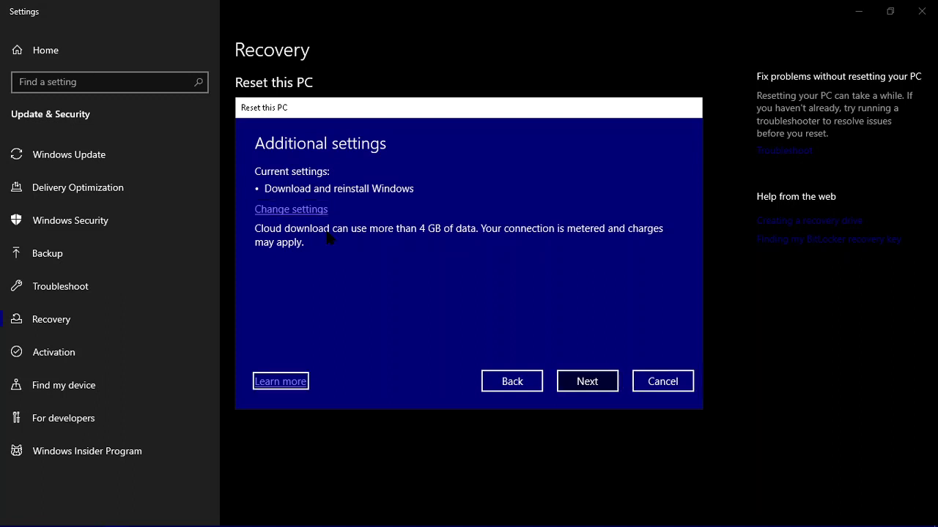
key("Tab")
key("shift+Tab")
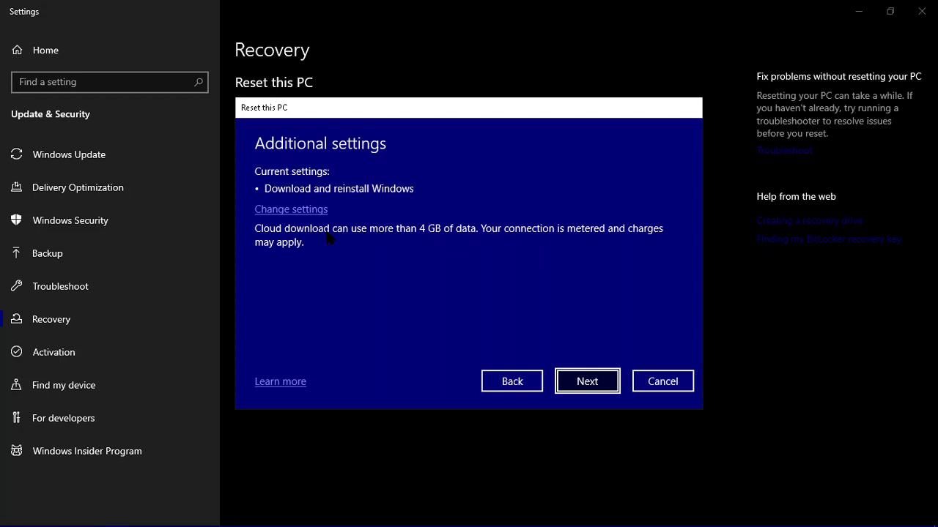
key("Tab")
key("Return")
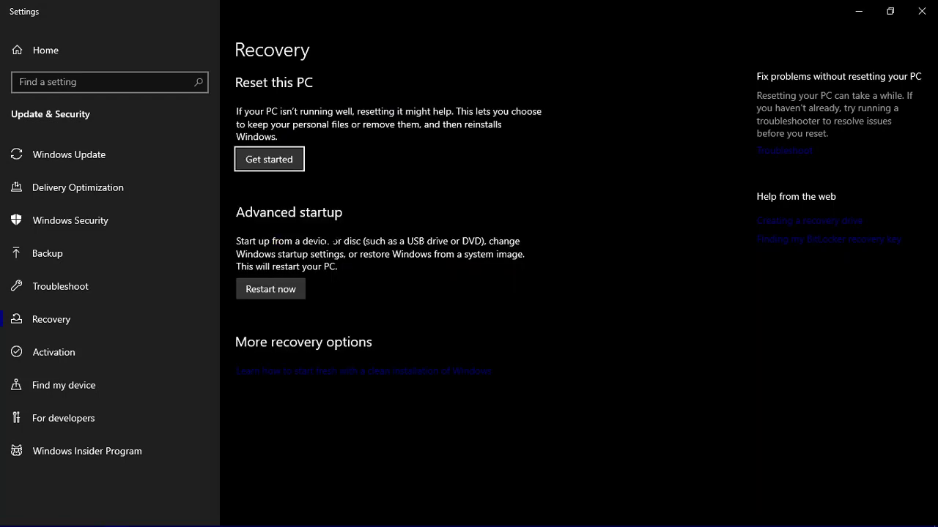
key("alt+F4")
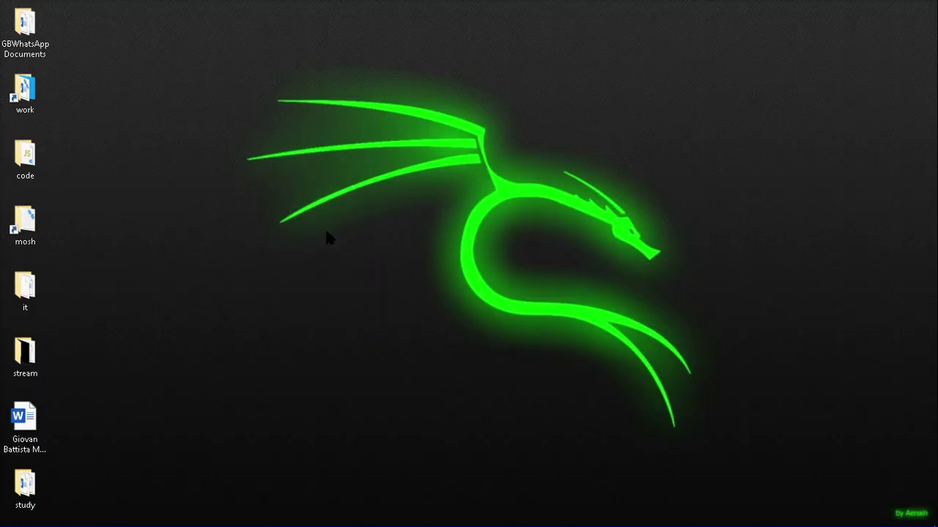